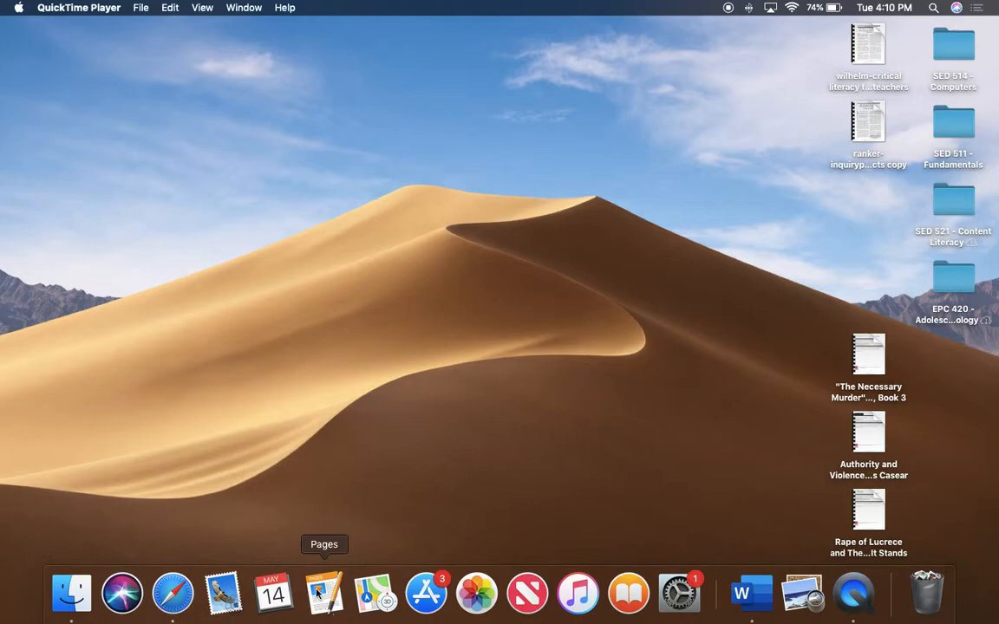
Step: Launch Pages, create a document from the Blank template, and make its window full screen
{"action": "left_click", "coordinate": [308, 598]}
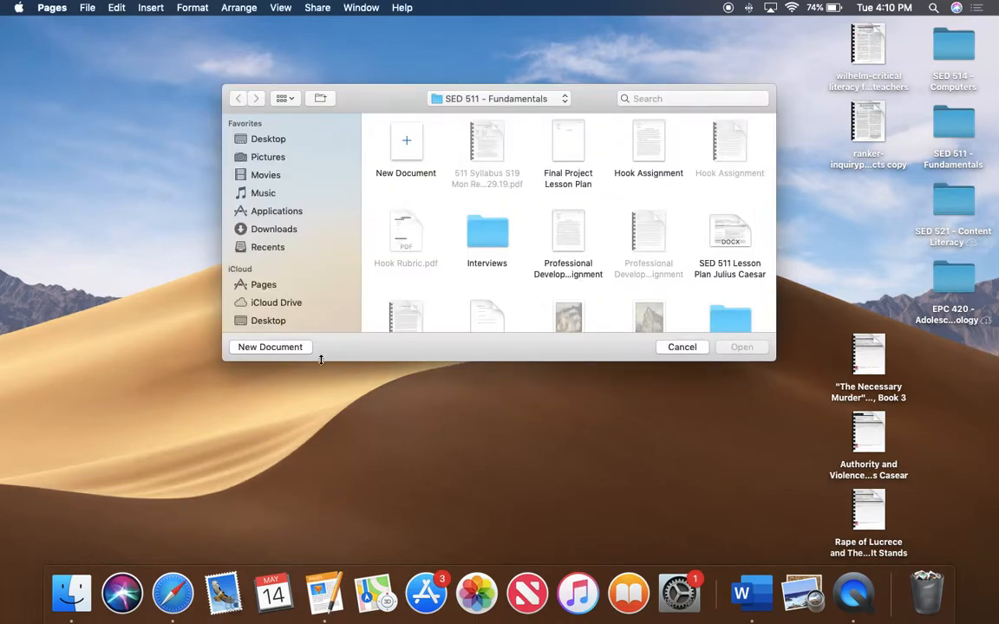
{"action": "left_click", "coordinate": [271, 347]}
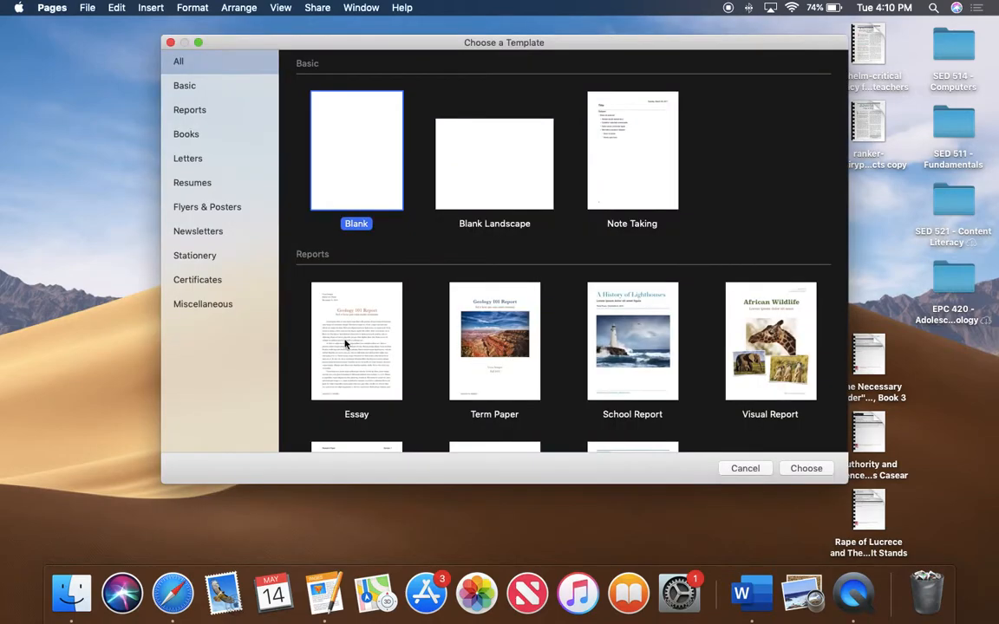
{"action": "double_click", "coordinate": [337, 140]}
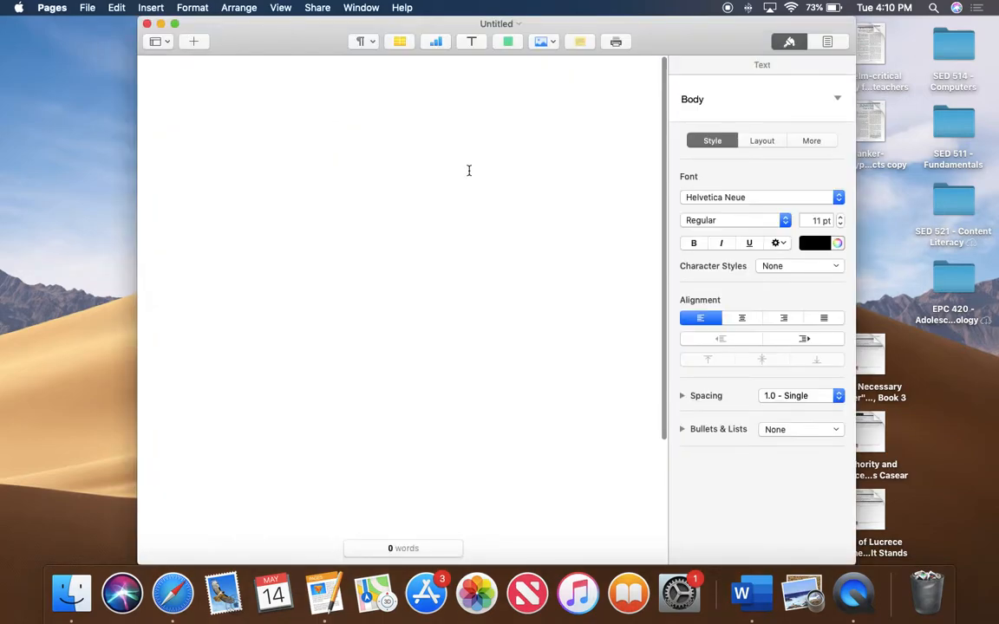
{"action": "left_click", "coordinate": [175, 24]}
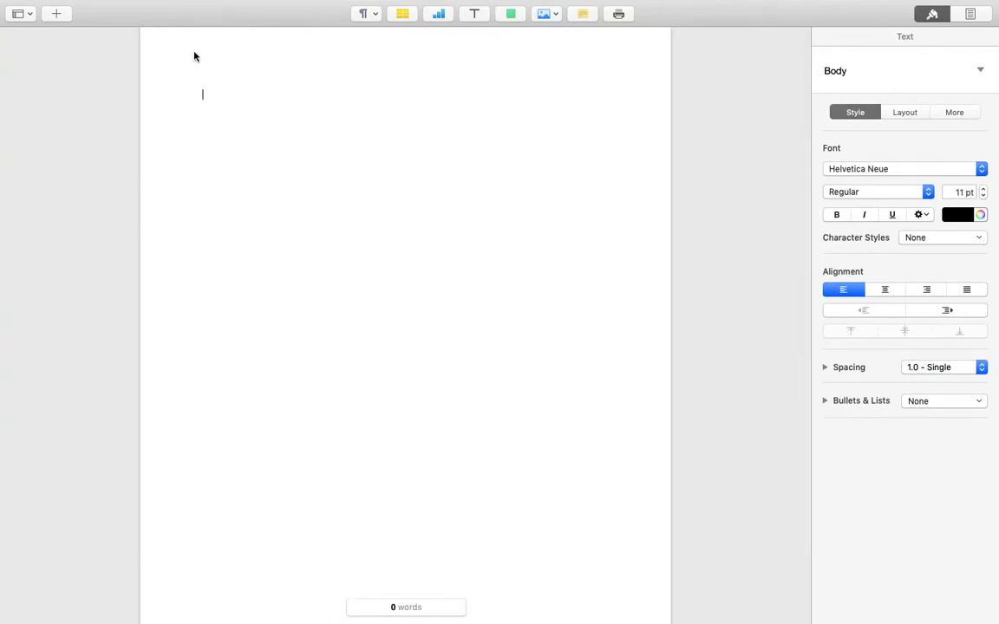
Step: Show page thumbnails and set the body text to Times New Roman, 12 pt, 2.0 Double spacing
{"action": "left_click", "coordinate": [18, 13]}
{"action": "left_click", "coordinate": [31, 40]}
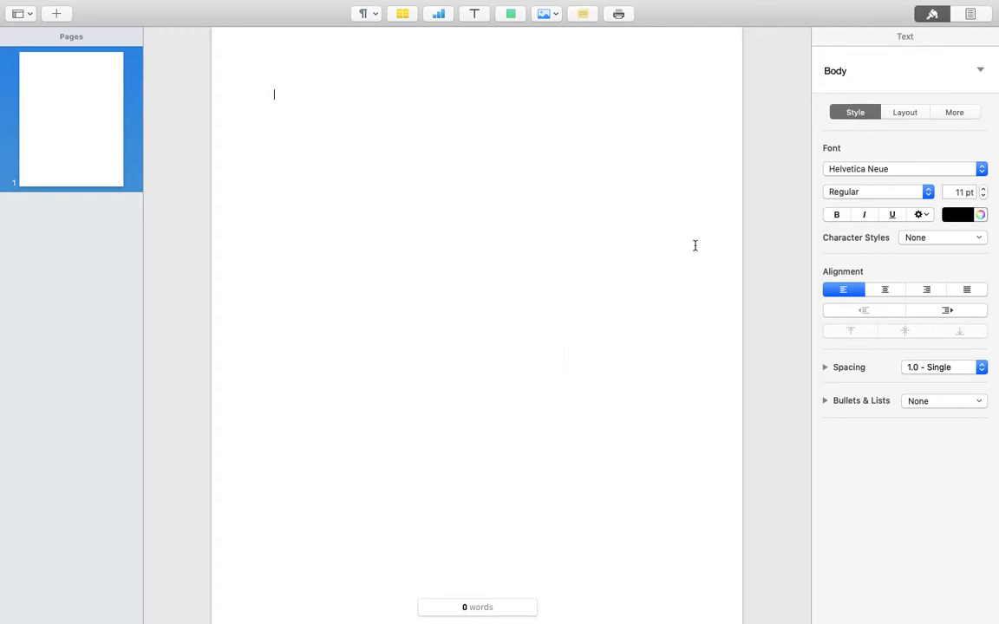
{"action": "left_click", "coordinate": [981, 170]}
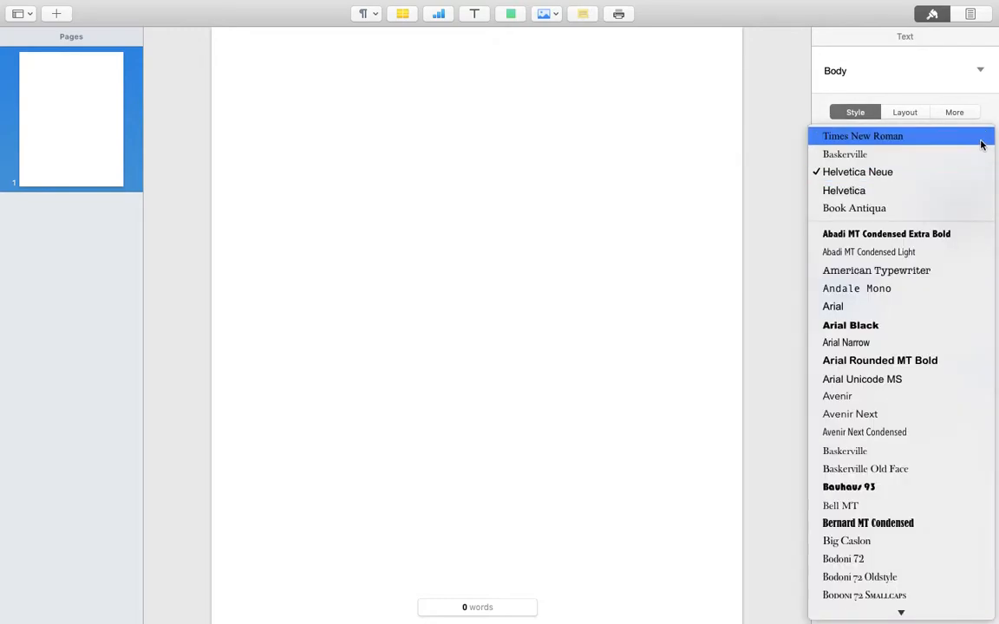
{"action": "left_click", "coordinate": [981, 145]}
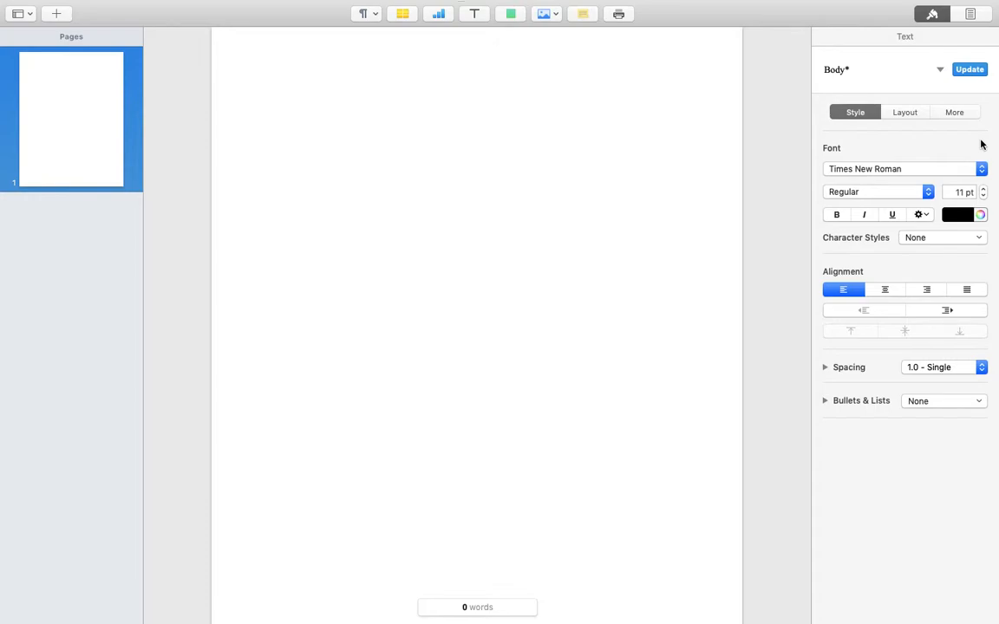
{"action": "left_click", "coordinate": [984, 189]}
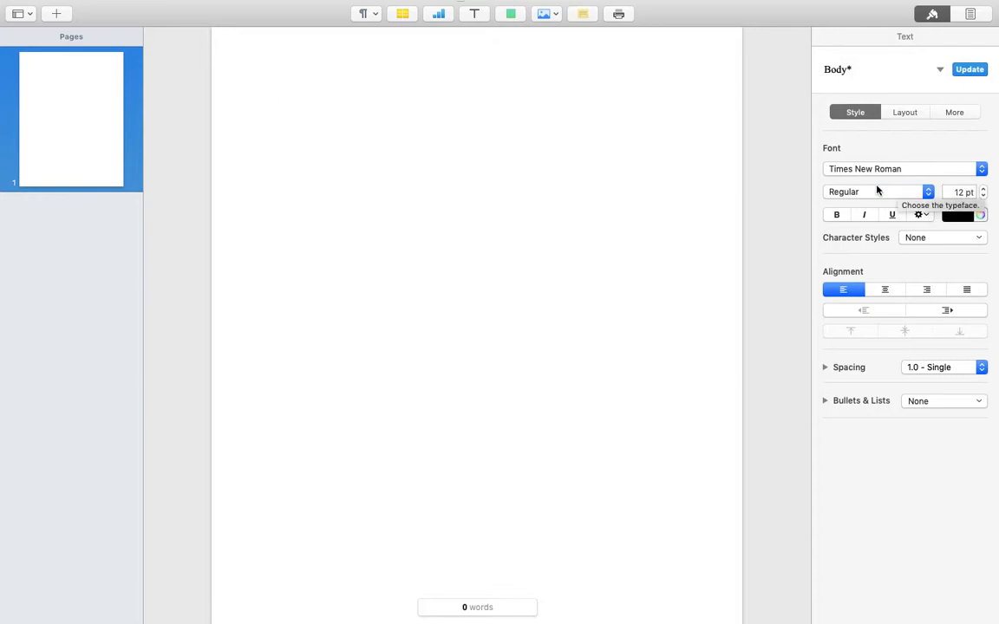
{"action": "left_click", "coordinate": [981, 369]}
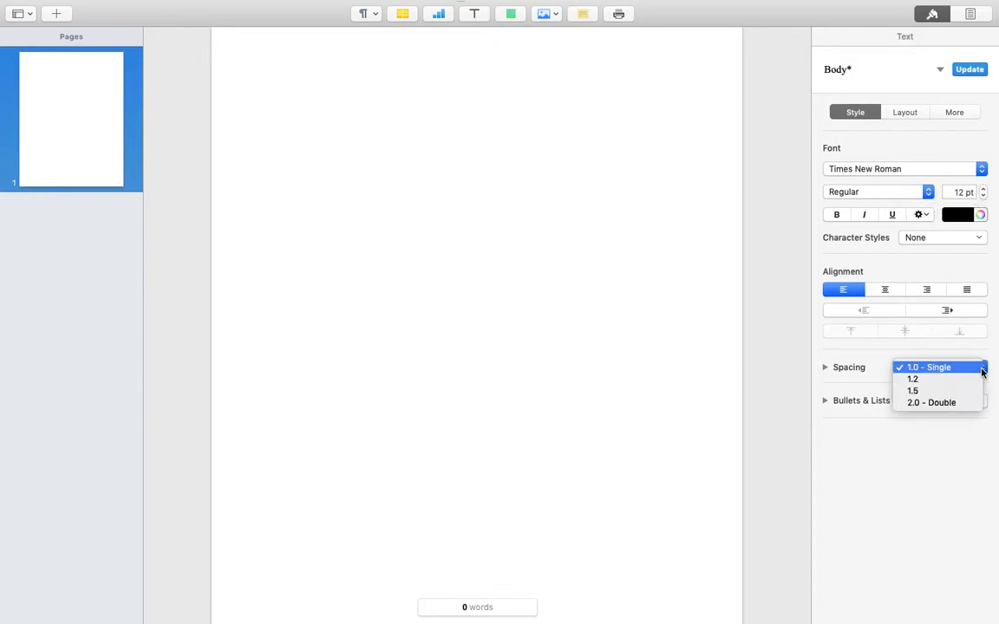
{"action": "left_click", "coordinate": [968, 402]}
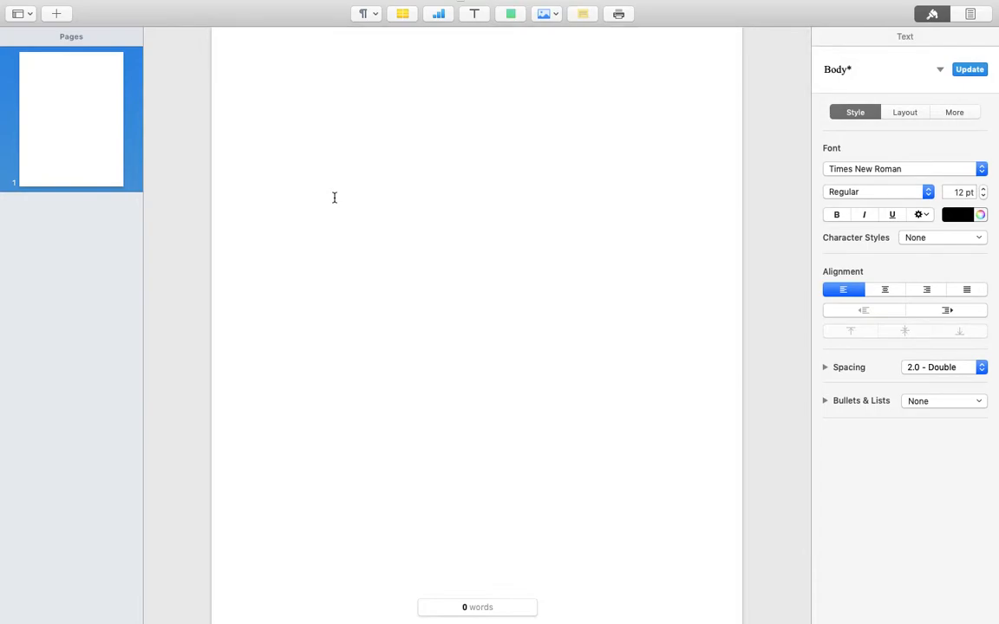
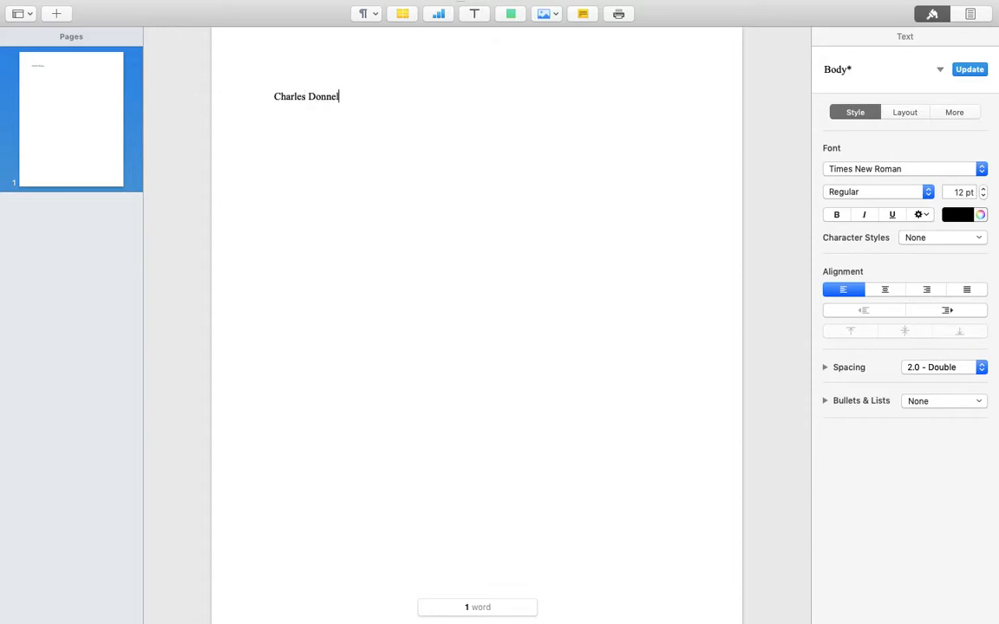
Step: Type the heading lines: the student's name, the professor's name, Eng 119, and May 8 2018
{"action": "type", "text": "ly"}
{"action": "type", "text": "Prof"}
{"action": "type", "text": "fes"}
{"action": "key", "text": "BackSpace"}
{"action": "key", "text": "BackSpace"}
{"action": "key", "text": "BackSpace"}
{"action": "type", "text": "essor Braunmuller"}
{"action": "key", "text": "Return"}
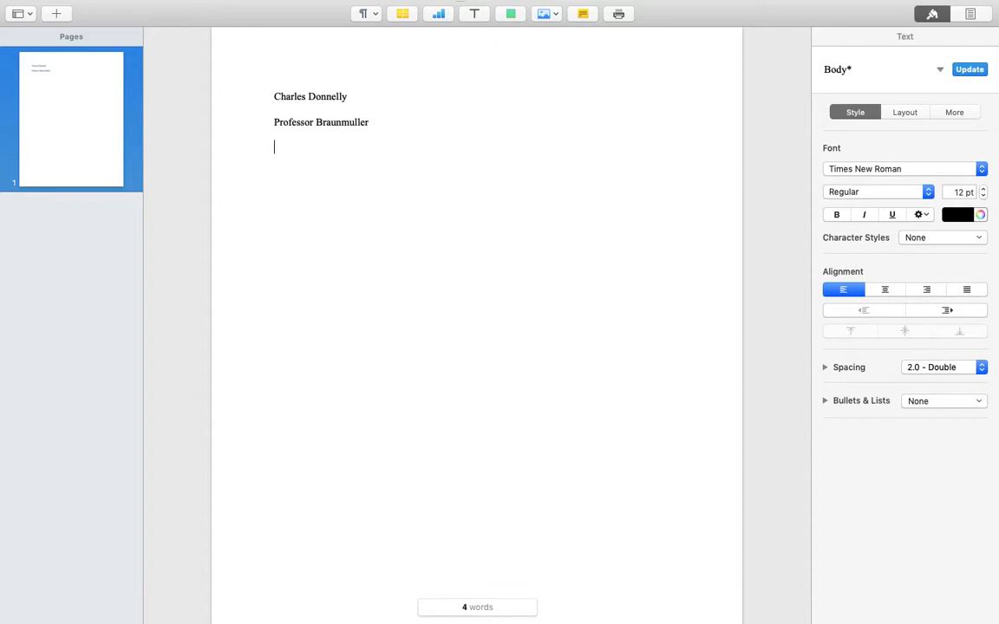
{"action": "type", "text": "Eng 119"}
{"action": "key", "text": "Return"}
{"action": "type", "text": "May 8 2018"}
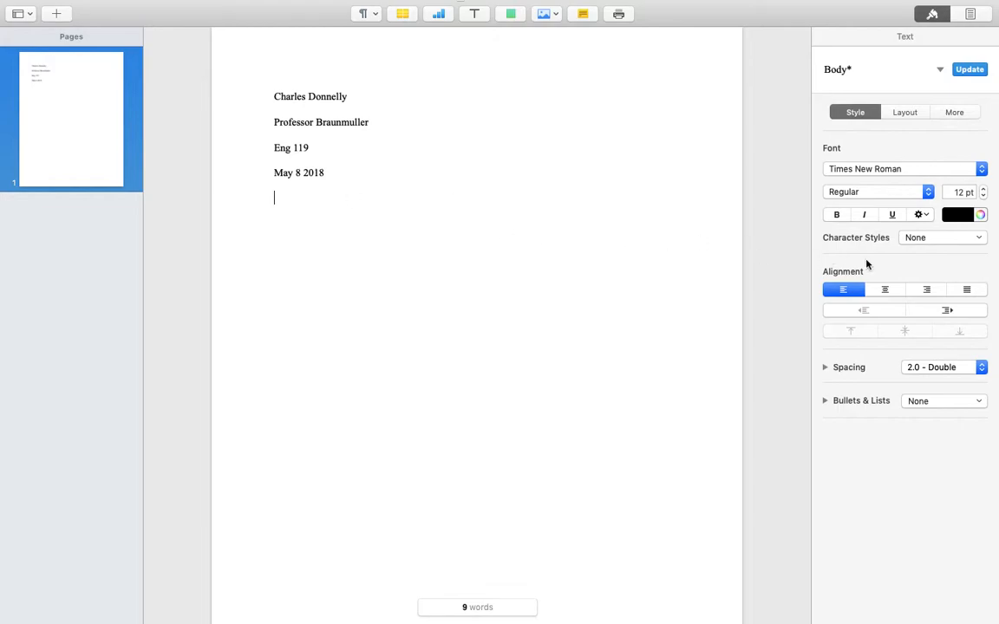
Step: Add the centred title 'Working Title' below the heading
{"action": "left_click", "coordinate": [886, 290]}
{"action": "type", "text": "Workin"}
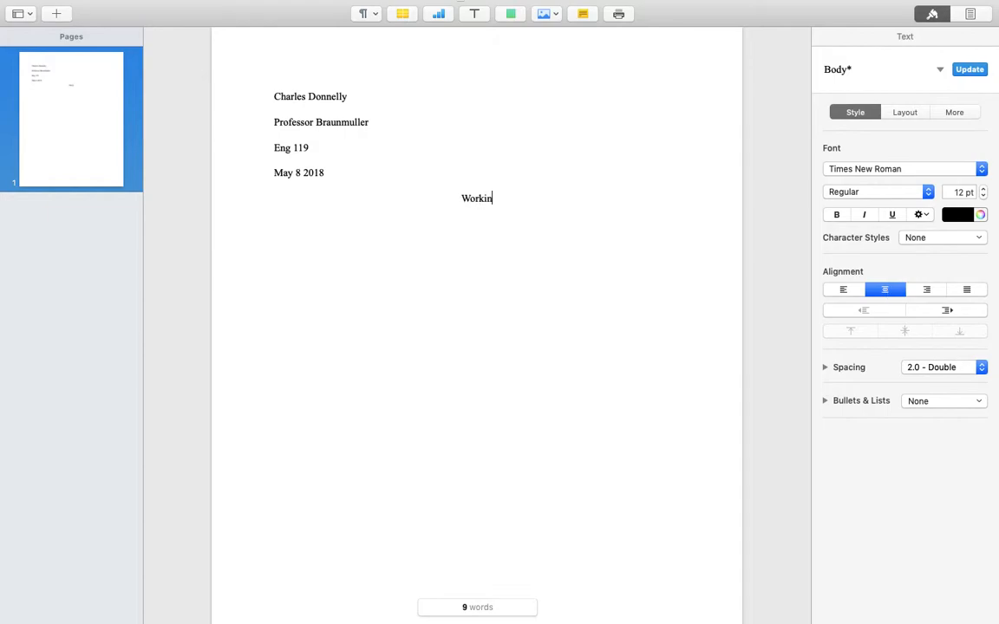
{"action": "type", "text": "g Title"}
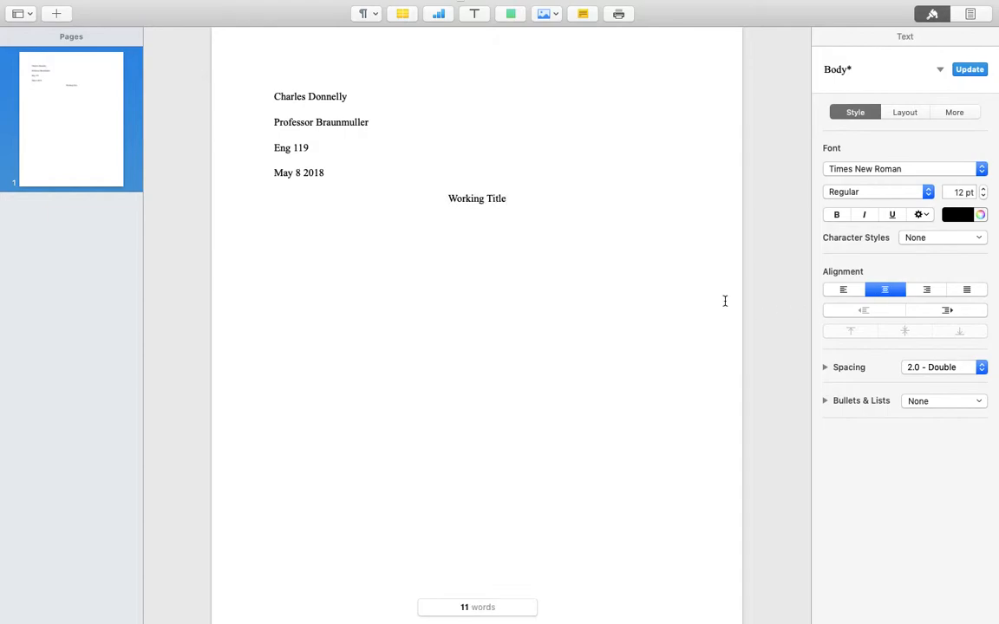
{"action": "key", "text": "Return"}
Step: Start a left-aligned, tab-indented paragraph reading 'In this post-modern society, blah bla.'
{"action": "left_click", "coordinate": [846, 291]}
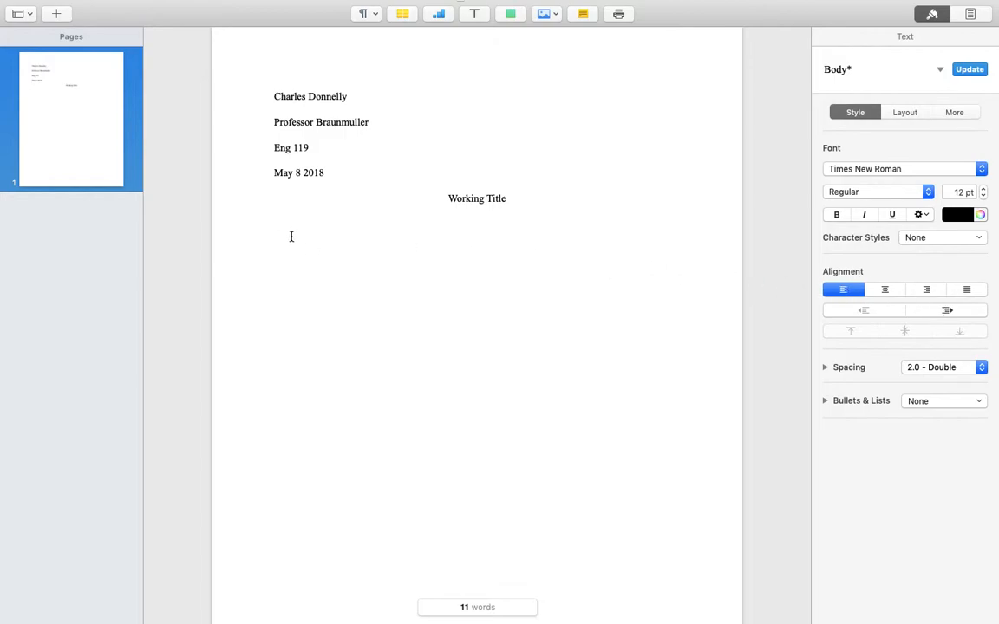
{"action": "key", "text": "Tab"}
{"action": "type", "text": "In this post-modrn society"}
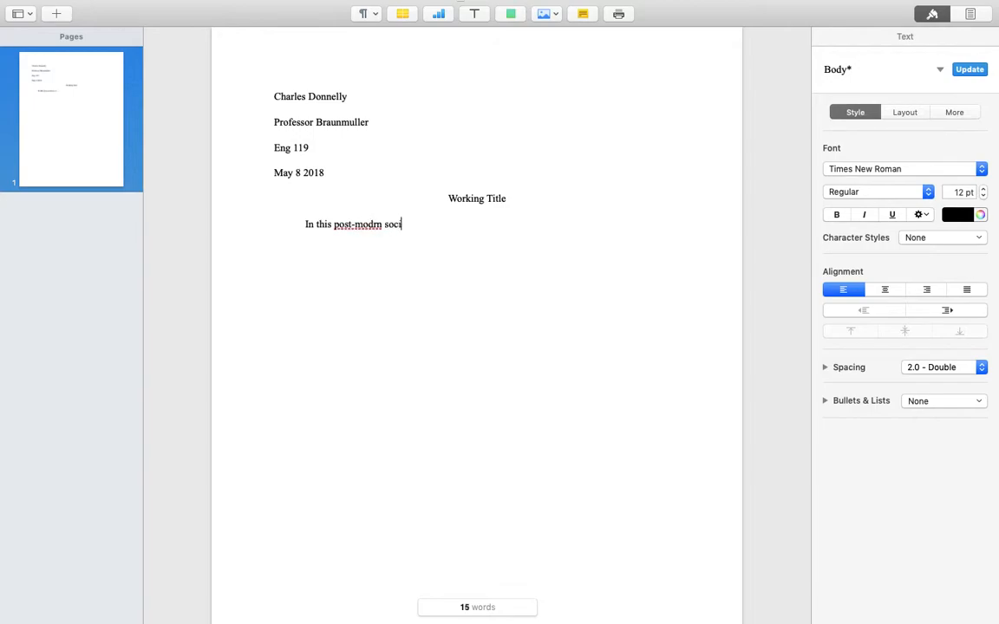
{"action": "key", "text": "Left"}
{"action": "key", "text": "Left"}
{"action": "key", "text": "Left"}
{"action": "key", "text": "Left"}
{"action": "key", "text": "Left"}
{"action": "key", "text": "Left"}
{"action": "key", "text": "Left"}
{"action": "key", "text": "Left"}
{"action": "key", "text": "Left"}
{"action": "key", "text": "Left"}
{"action": "type", "text": "e"}
{"action": "left_click", "coordinate": [457, 227]}
{"action": "type", "text": ", blah blak"}
{"action": "key", "text": "BackSpace"}
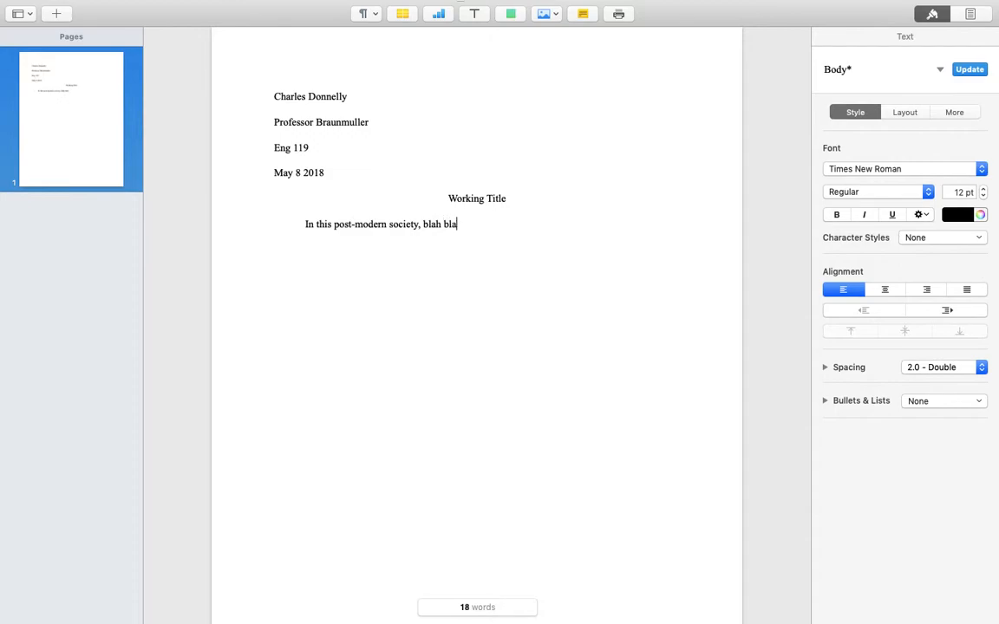
{"action": "type", "text": "."}
Step: Insert a page number 1 in the right header, formatted Times New Roman 11 pt
{"action": "mouse_move", "coordinate": [647, 68]}
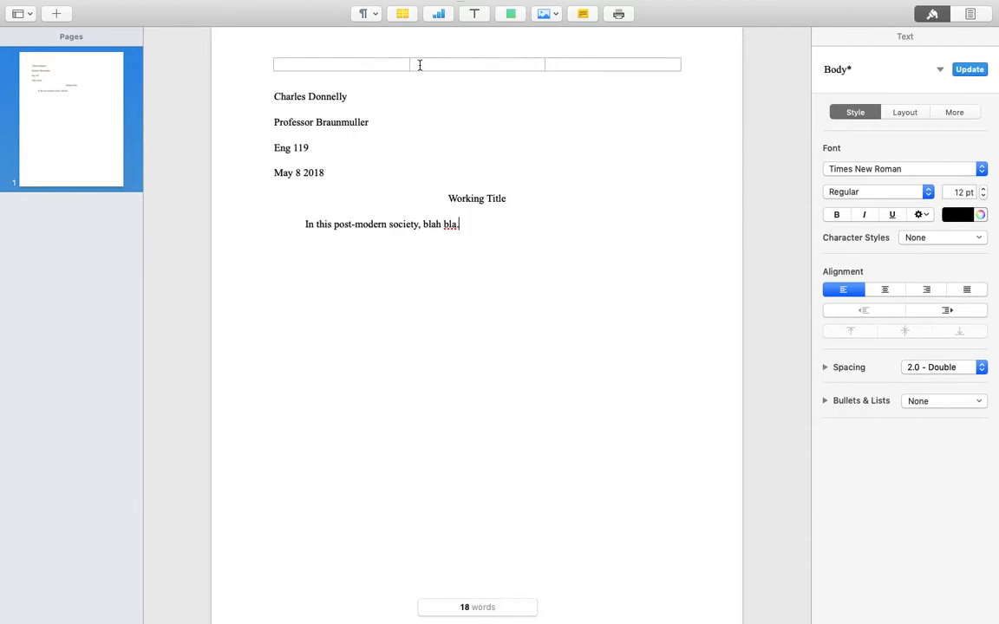
{"action": "left_click", "coordinate": [628, 65]}
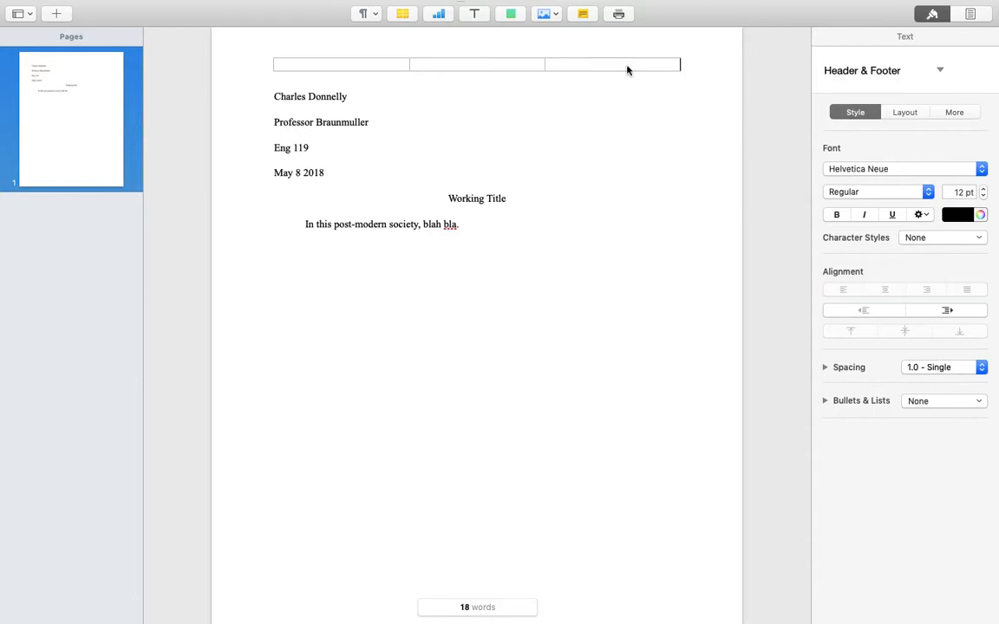
{"action": "left_click", "coordinate": [617, 93]}
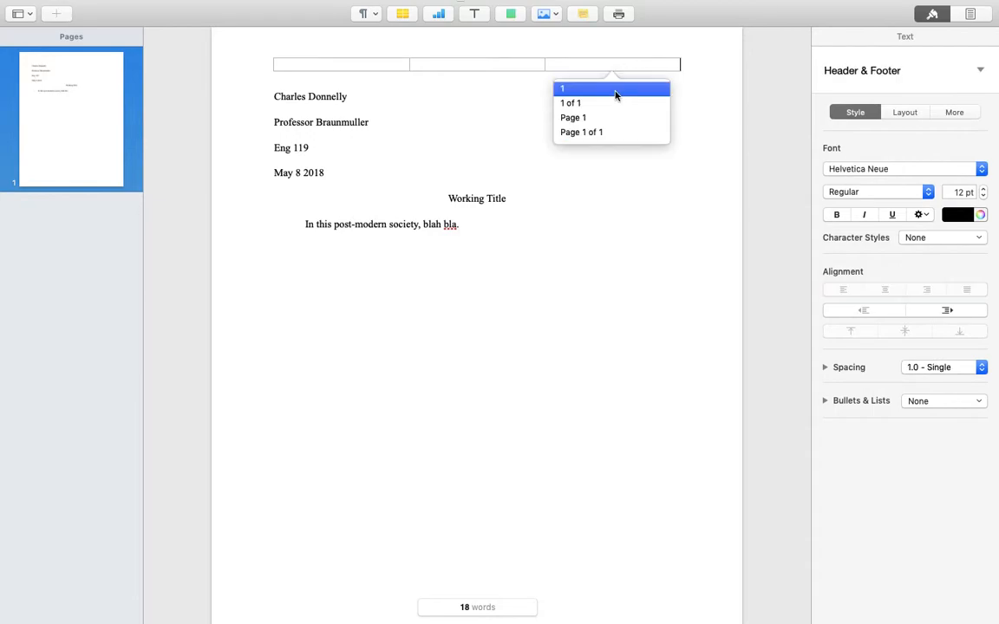
{"action": "left_click", "coordinate": [615, 91]}
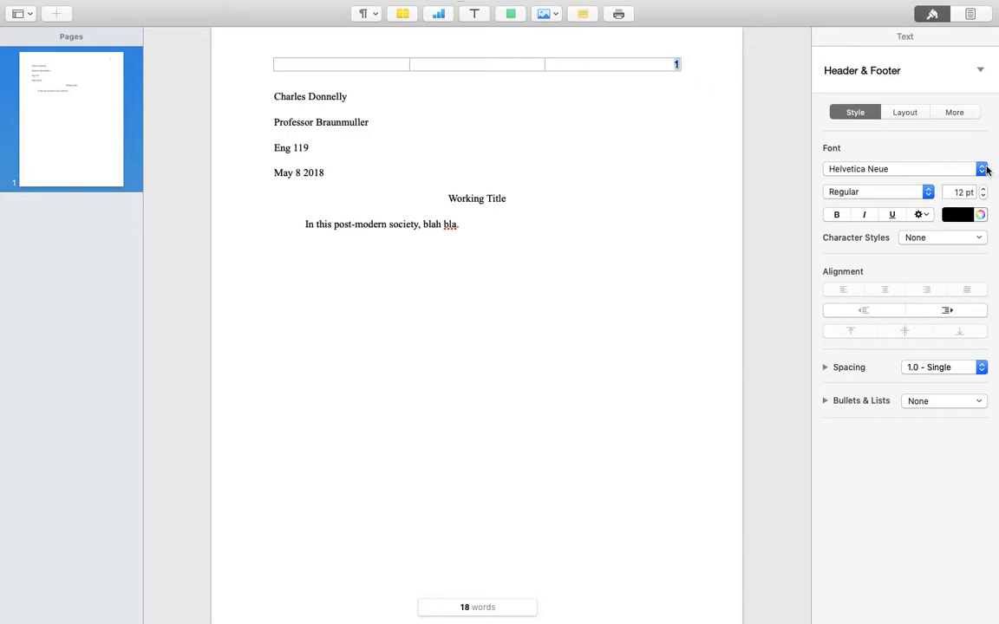
{"action": "left_click", "coordinate": [983, 169]}
{"action": "left_click", "coordinate": [974, 139]}
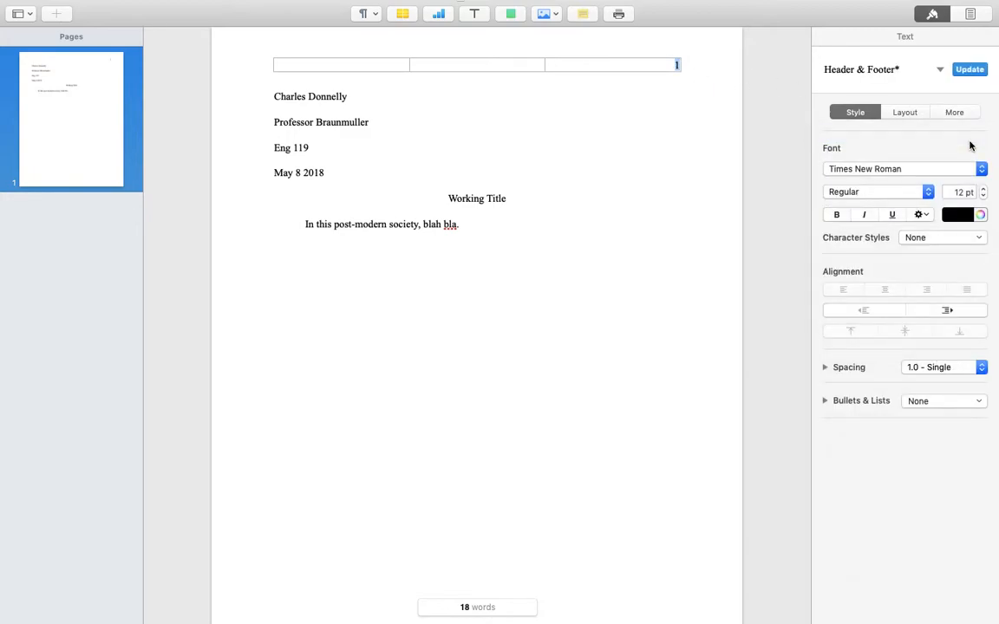
{"action": "left_click", "coordinate": [983, 195]}
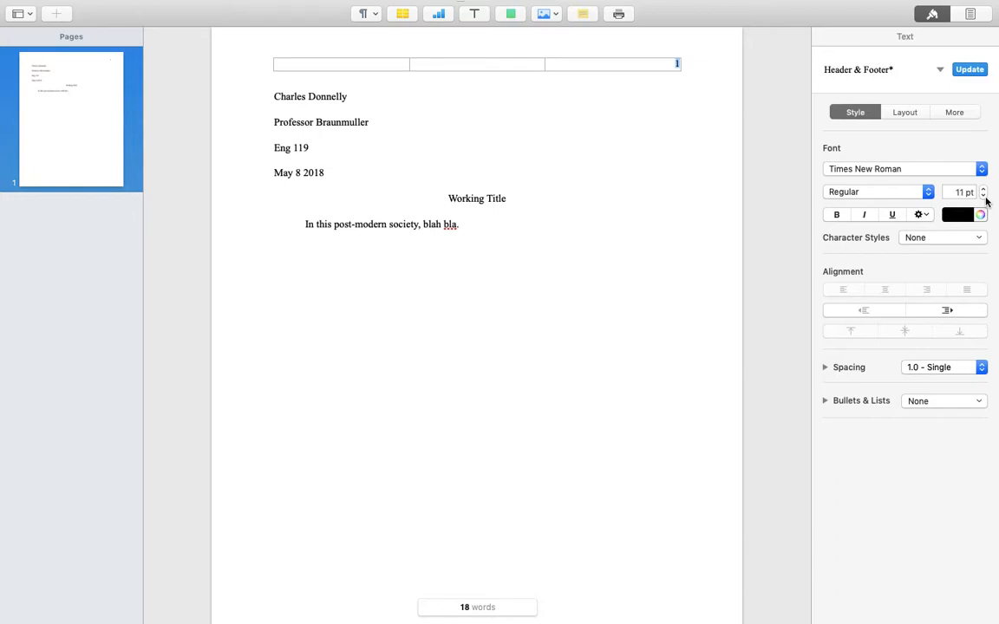
Step: Type the student's surname before the header page number
{"action": "left_click", "coordinate": [598, 69]}
{"action": "left_click", "coordinate": [659, 63]}
{"action": "type", "text": "Donnelly"}
{"action": "left_click", "coordinate": [562, 191]}
Step: Replace the placeholder sentence by pasting the full essay text
{"action": "left_click_drag", "start_coordinate": [486, 228], "coordinate": [304, 222]}
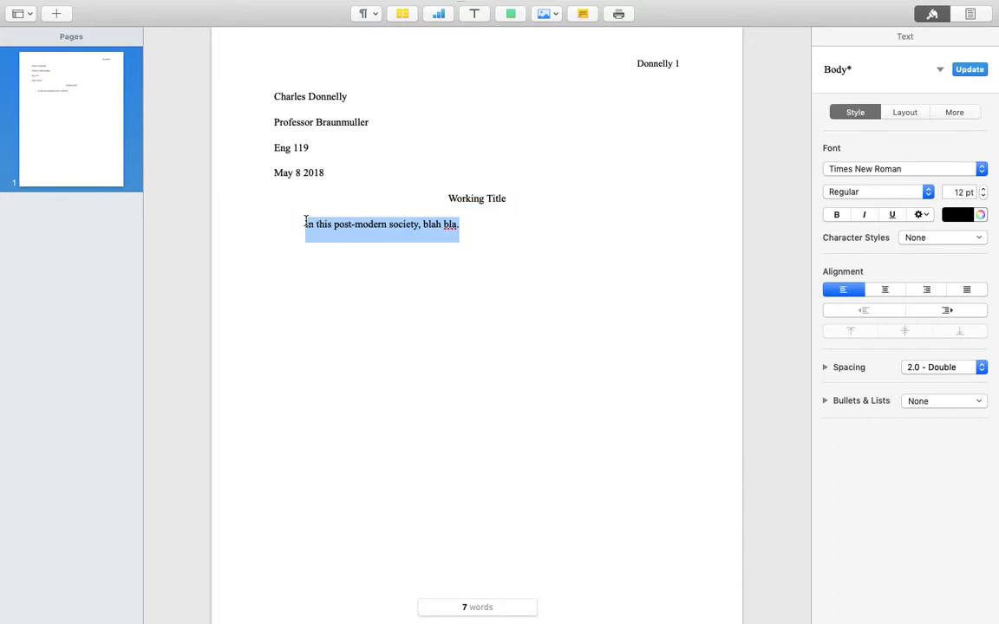
{"action": "key", "text": "super+v"}
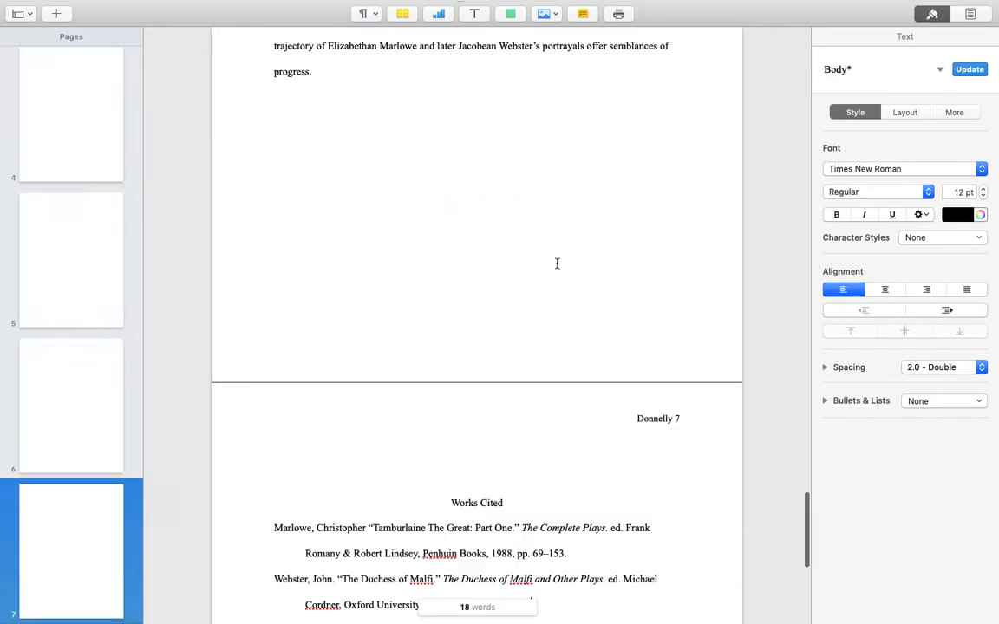
{"action": "scroll", "coordinate": [556, 264], "scroll_direction": "up", "scroll_amount": 20}
{"action": "scroll", "coordinate": [557, 264], "scroll_direction": "up", "scroll_amount": 10}
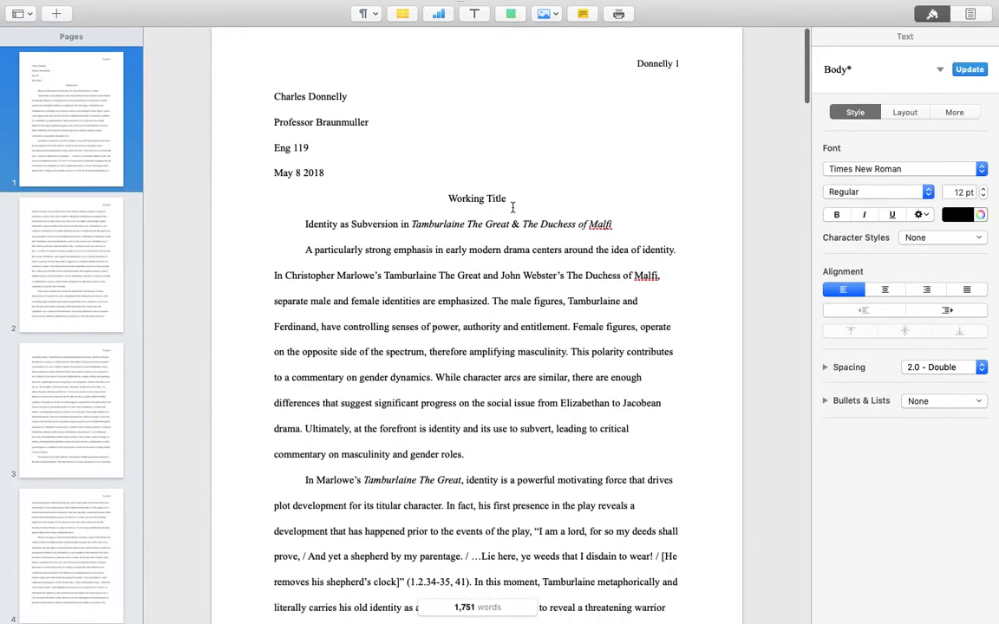
Step: Delete the 'Working Title' line and review the pasted essay
{"action": "left_click_drag", "start_coordinate": [509, 199], "coordinate": [444, 198]}
{"action": "key", "text": "BackSpace"}
{"action": "key", "text": "BackSpace"}
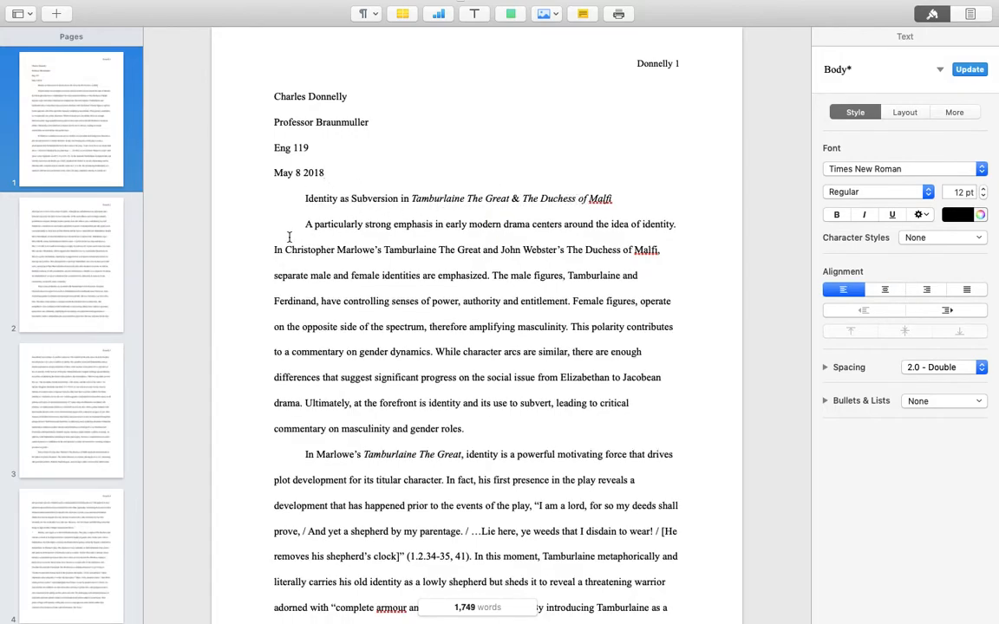
{"action": "scroll", "coordinate": [418, 414], "scroll_direction": "down", "scroll_amount": 3}
{"action": "scroll", "coordinate": [418, 413], "scroll_direction": "down", "scroll_amount": 5}
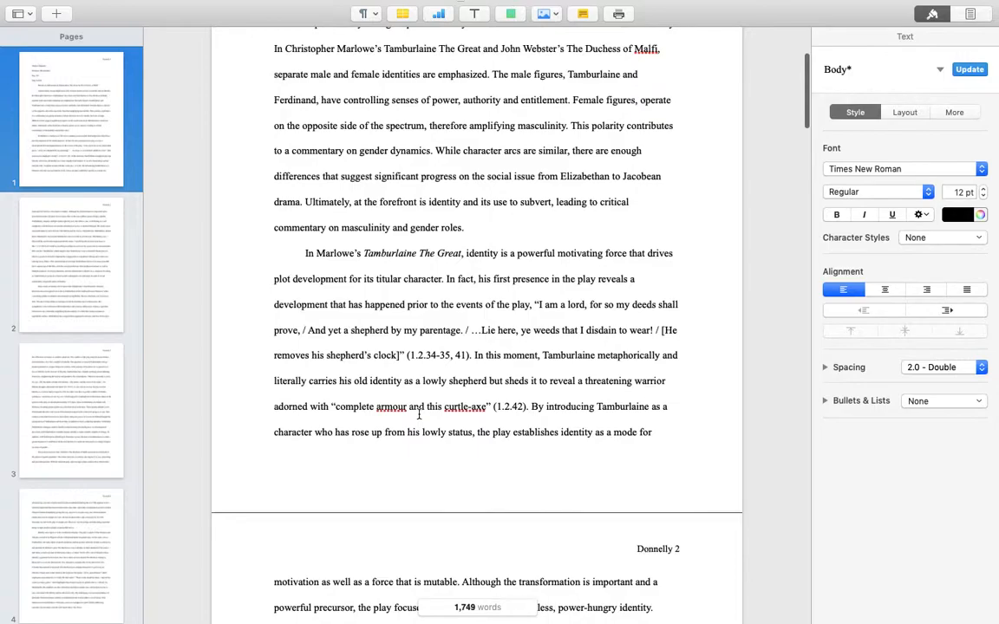
{"action": "scroll", "coordinate": [418, 414], "scroll_direction": "up", "scroll_amount": 8}
{"action": "scroll", "coordinate": [418, 414], "scroll_direction": "down", "scroll_amount": 12}
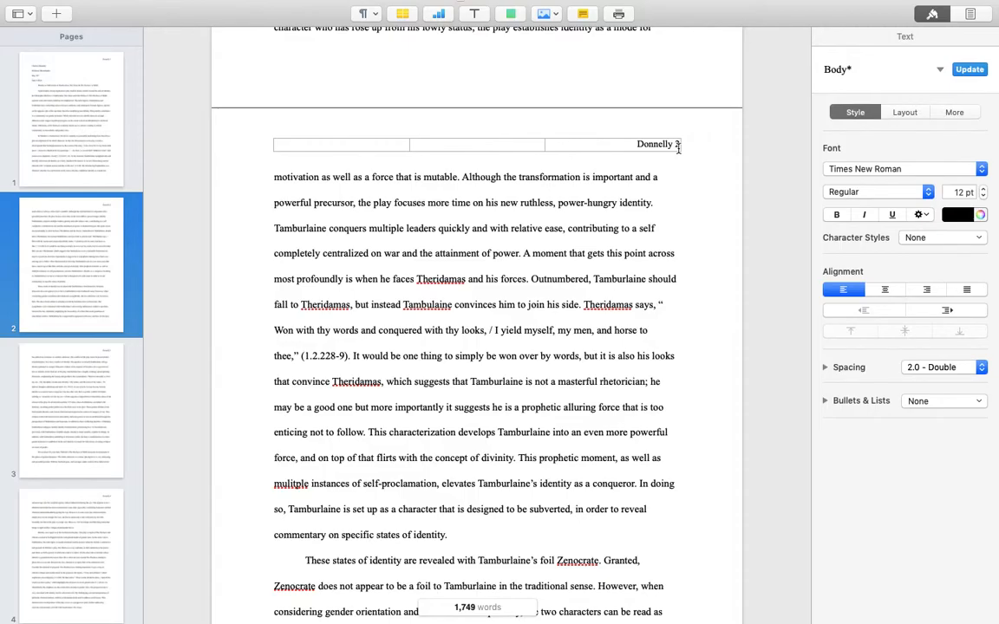
{"action": "scroll", "coordinate": [680, 147], "scroll_direction": "down", "scroll_amount": 5}
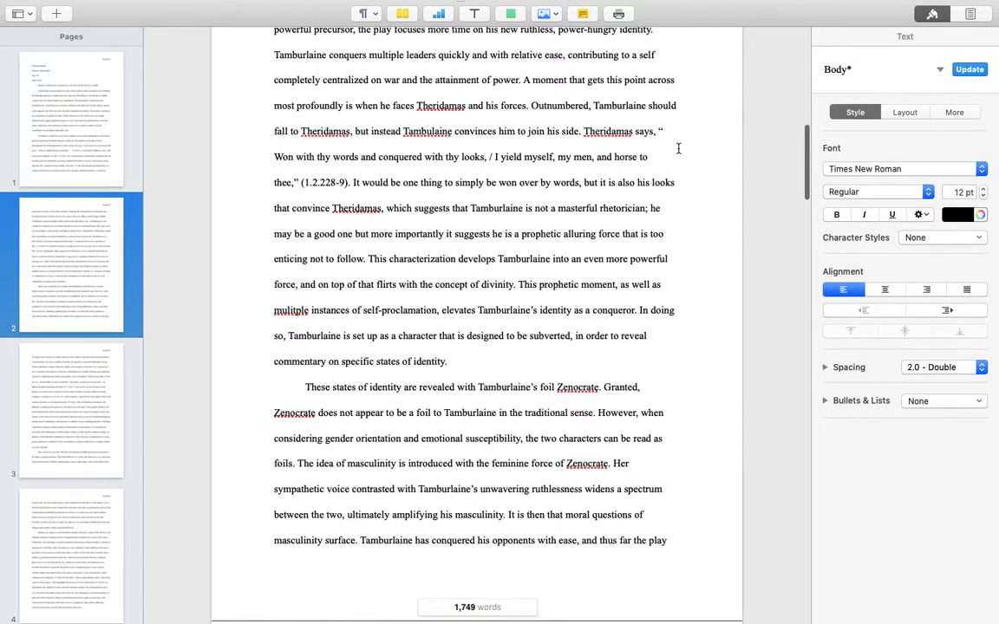
{"action": "scroll", "coordinate": [679, 147], "scroll_direction": "up", "scroll_amount": 15}
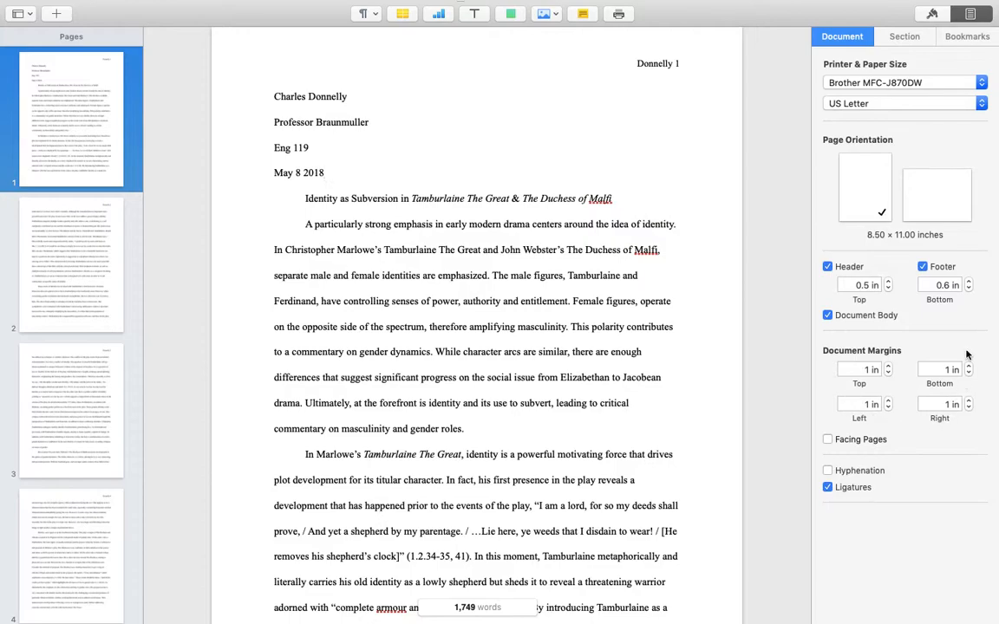
{"action": "left_click", "coordinate": [897, 39]}
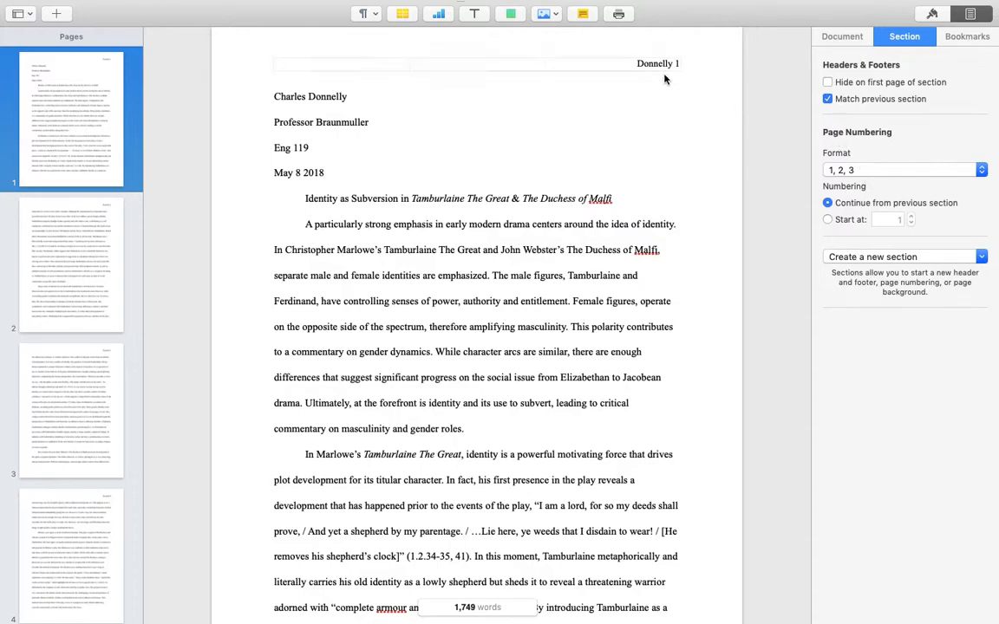
{"action": "left_click", "coordinate": [854, 170]}
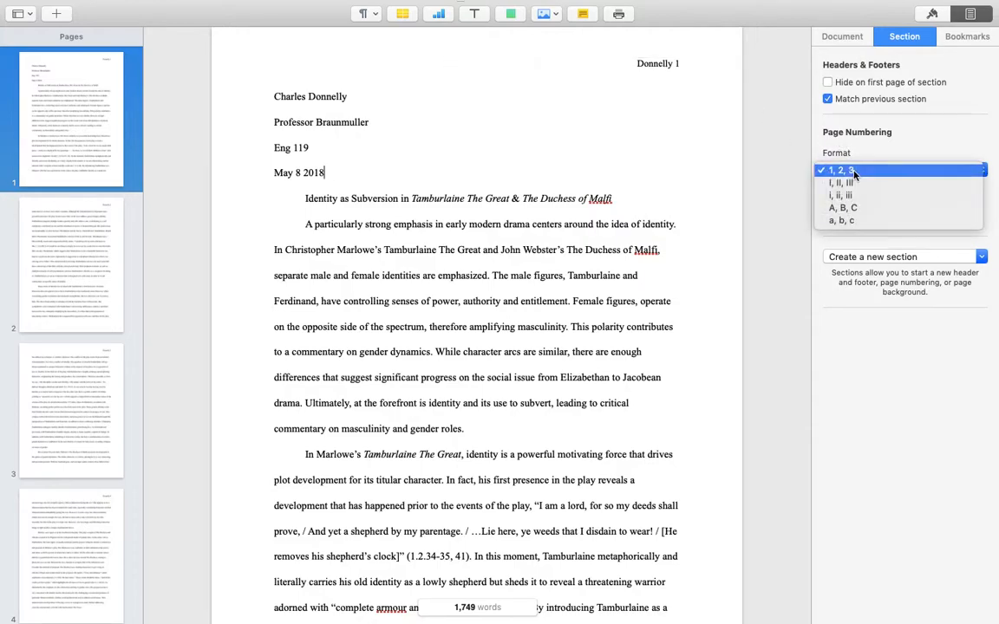
{"action": "left_click", "coordinate": [855, 176]}
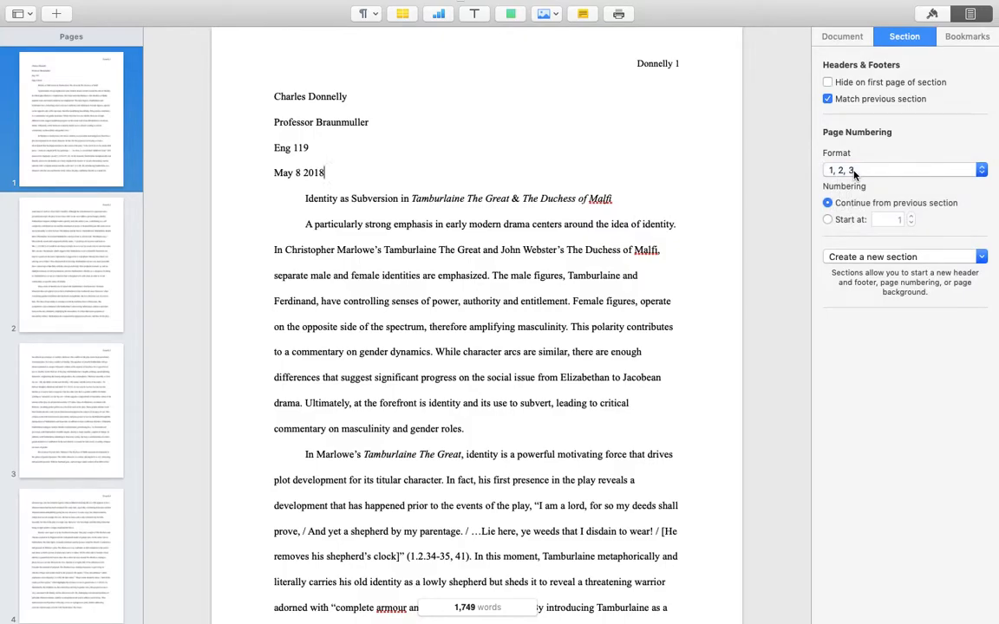
{"action": "left_click", "coordinate": [845, 40]}
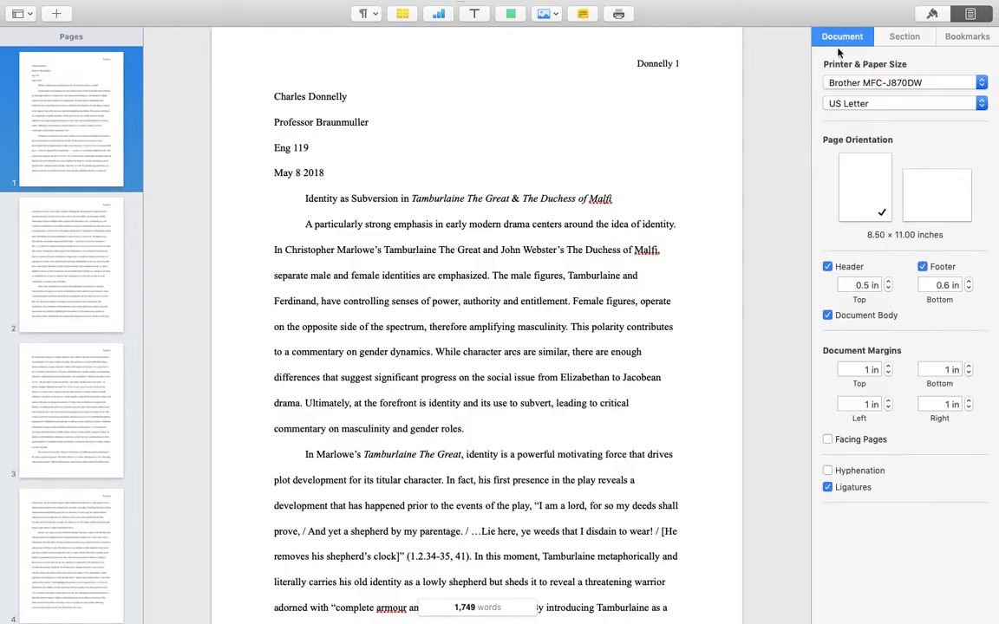
{"action": "scroll", "coordinate": [479, 278], "scroll_direction": "down", "scroll_amount": 10}
{"action": "scroll", "coordinate": [496, 269], "scroll_direction": "down", "scroll_amount": 20}
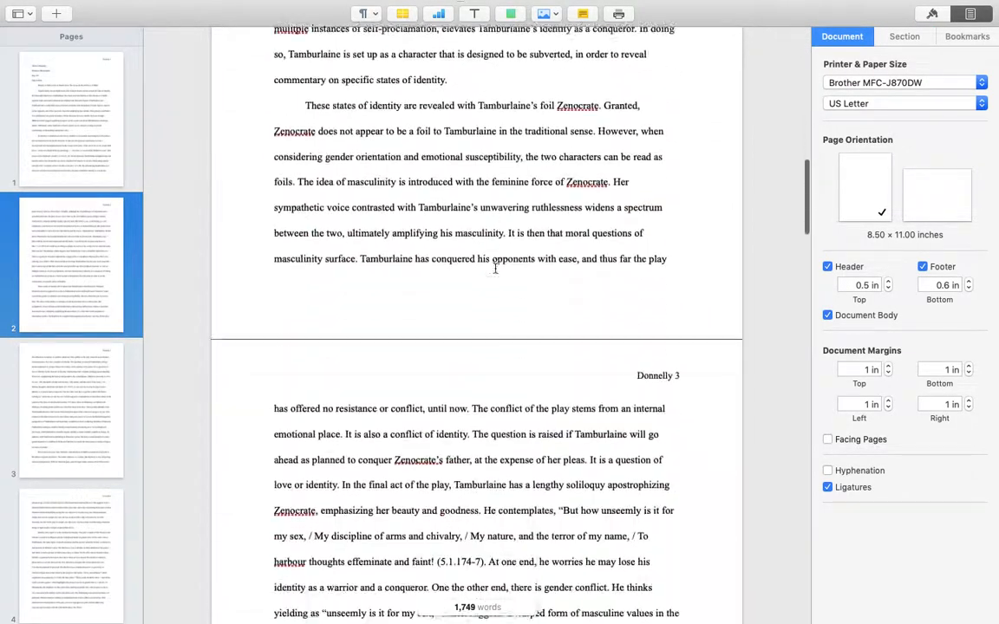
{"action": "scroll", "coordinate": [495, 270], "scroll_direction": "down", "scroll_amount": 20}
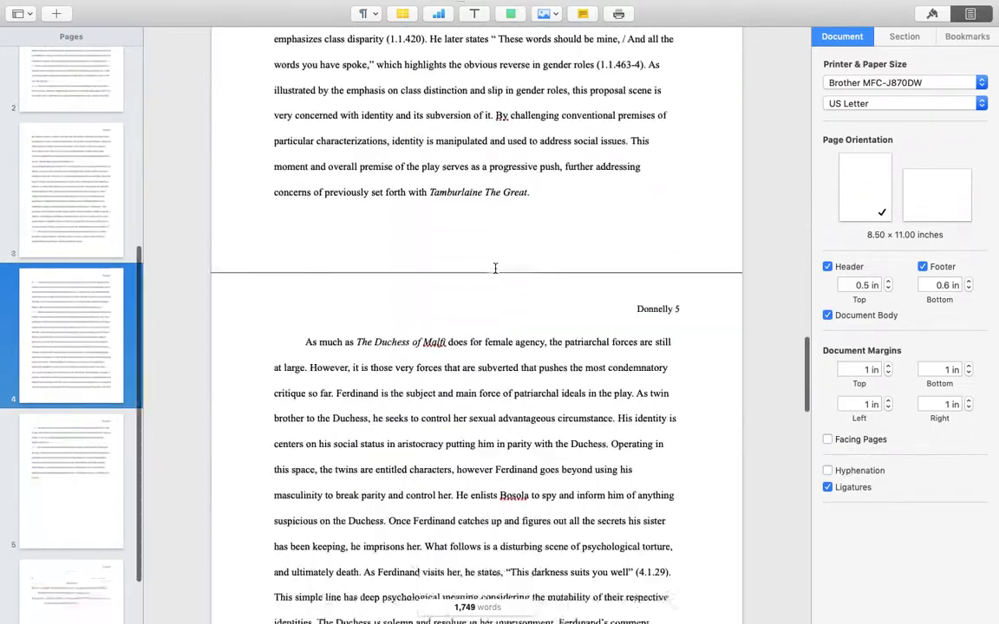
{"action": "scroll", "coordinate": [496, 270], "scroll_direction": "down", "scroll_amount": 15}
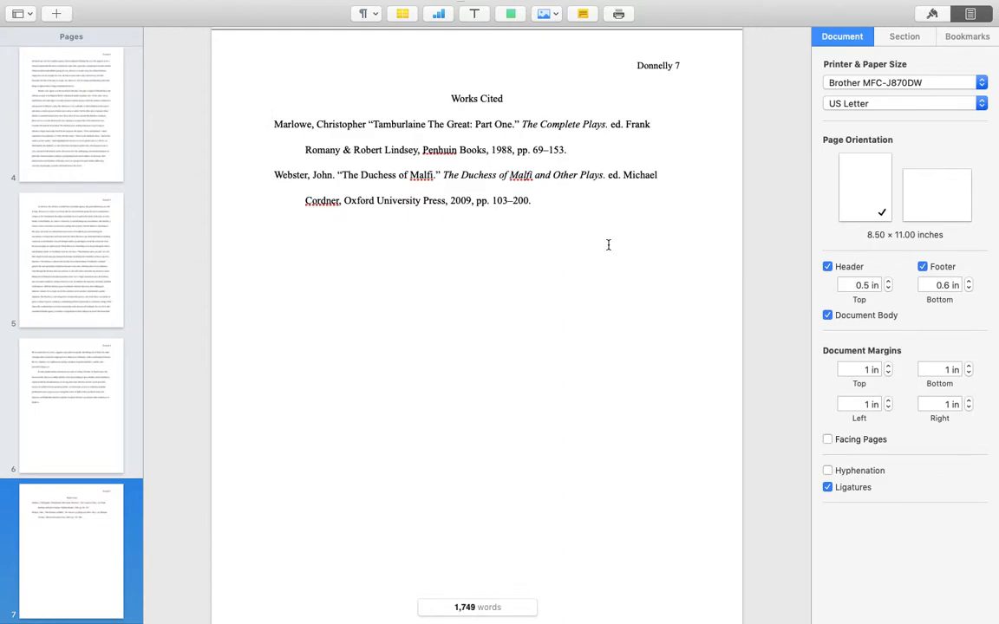
{"action": "scroll", "coordinate": [597, 244], "scroll_direction": "down", "scroll_amount": 2}
{"action": "scroll", "coordinate": [607, 246], "scroll_direction": "up", "scroll_amount": 10}
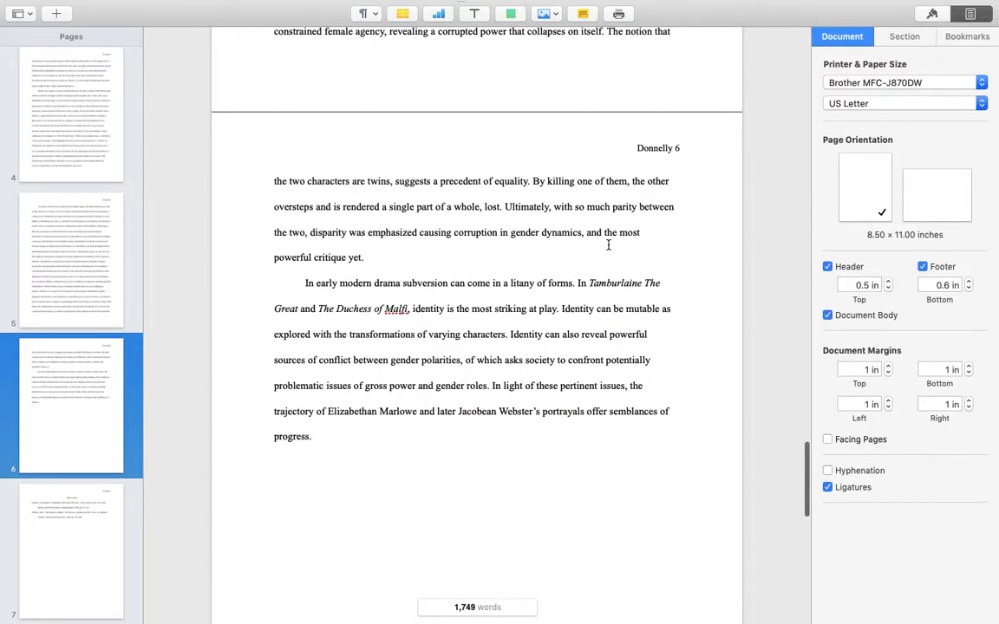
{"action": "scroll", "coordinate": [608, 245], "scroll_direction": "up", "scroll_amount": 20}
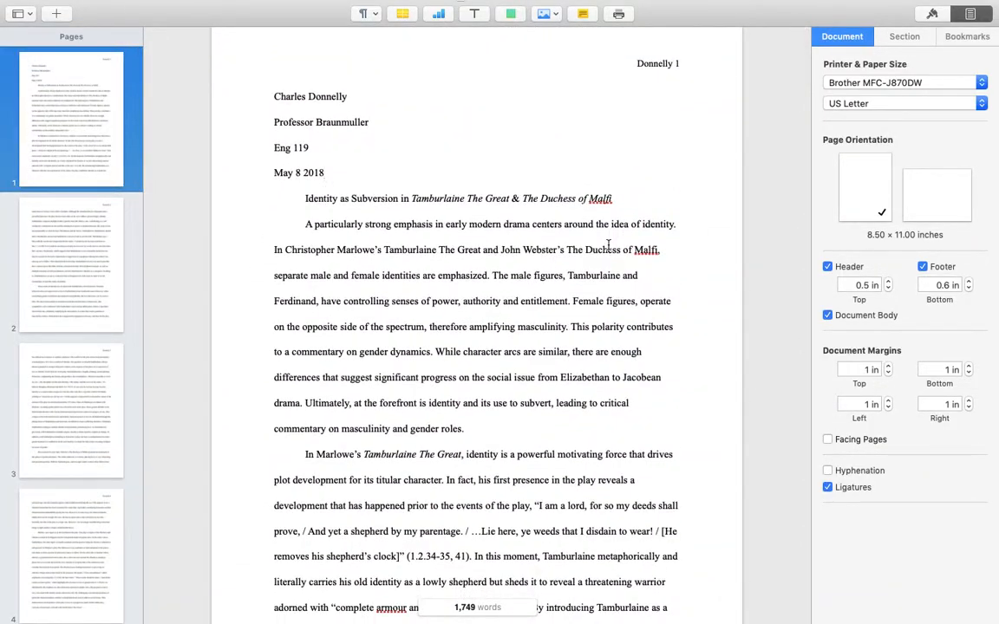
{"action": "mouse_move", "coordinate": [166, 4]}
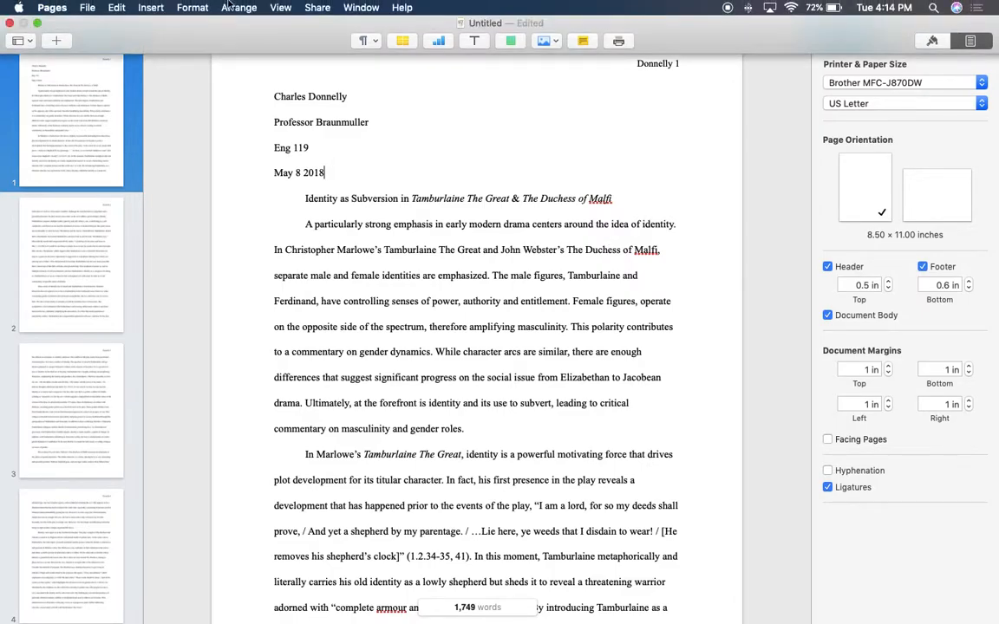